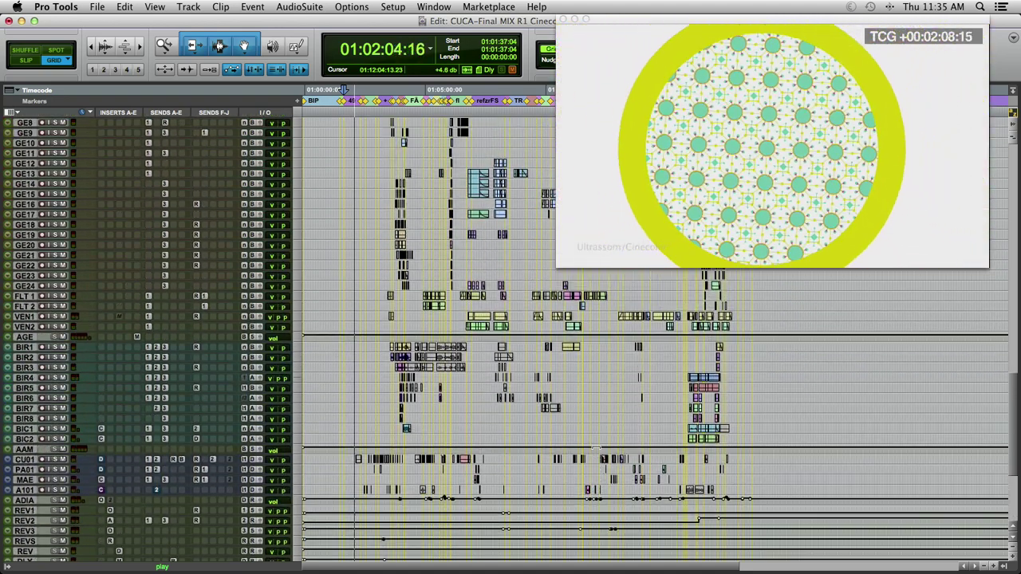
scroll(638, 359, "up", 5)
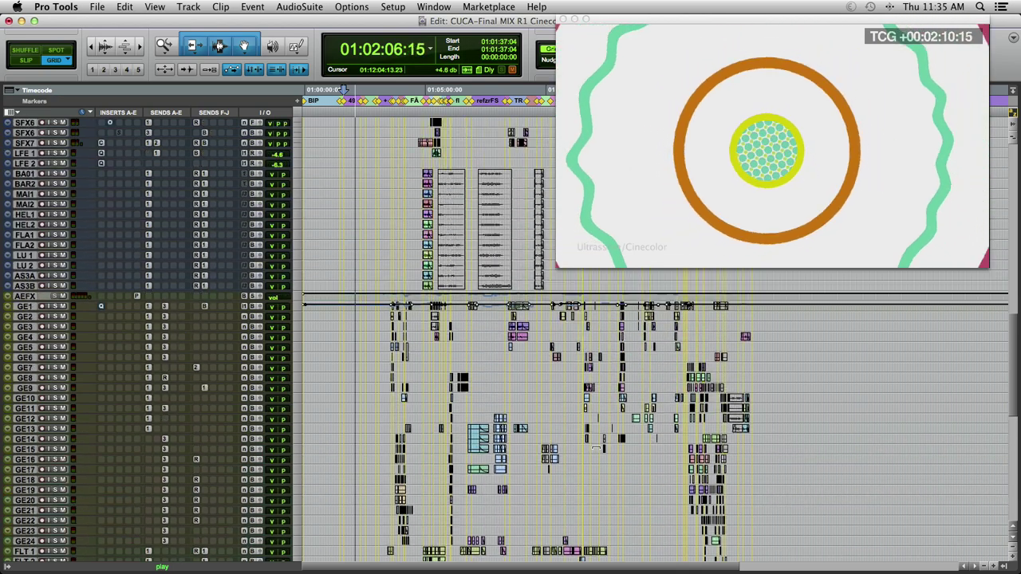
scroll(596, 448, "up", 10)
scroll(595, 448, "up", 5)
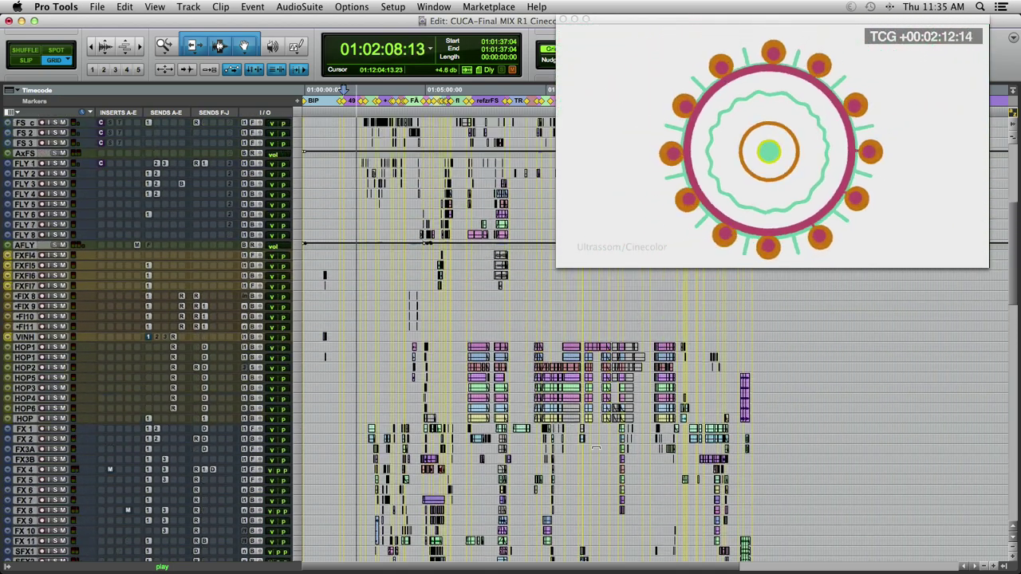
scroll(595, 448, "up", 5)
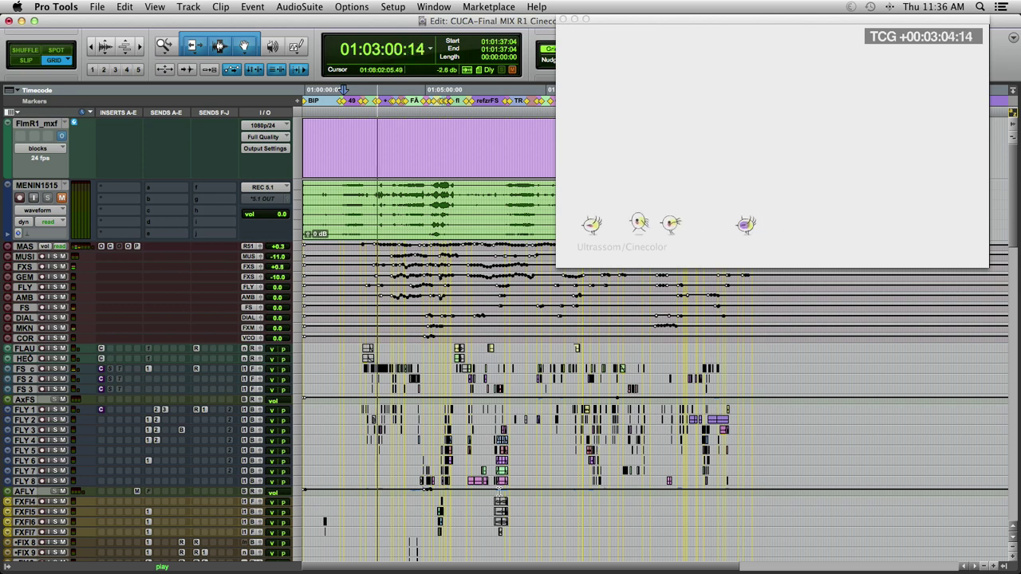
scroll(363, 502, "down", 5)
scroll(375, 495, "down", 5)
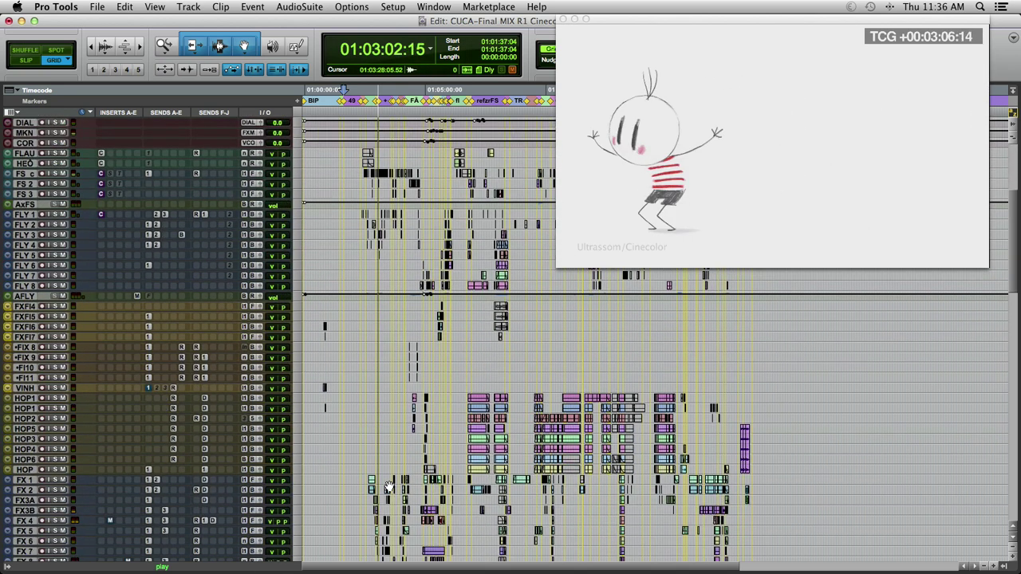
scroll(388, 487, "down", 5)
scroll(389, 487, "down", 5)
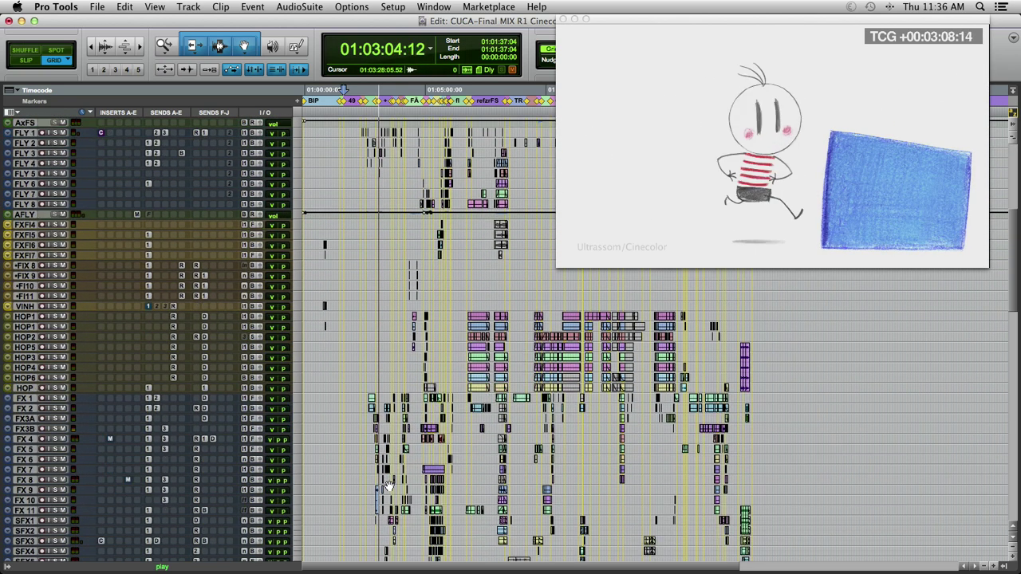
scroll(388, 487, "down", 3)
scroll(388, 487, "down", 5)
scroll(388, 487, "down", 3)
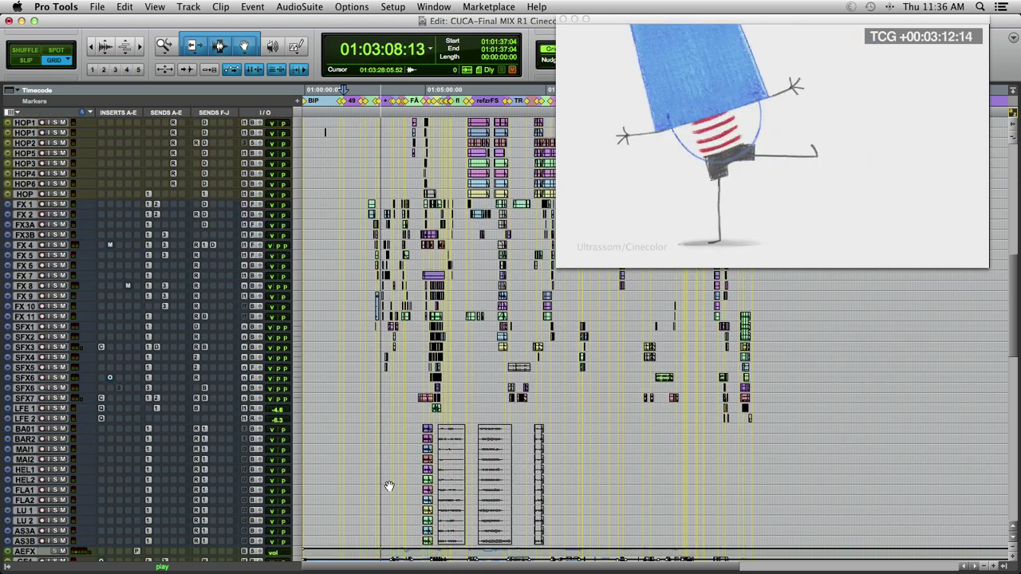
scroll(389, 487, "down", 5)
scroll(388, 487, "down", 2)
scroll(388, 487, "down", 3)
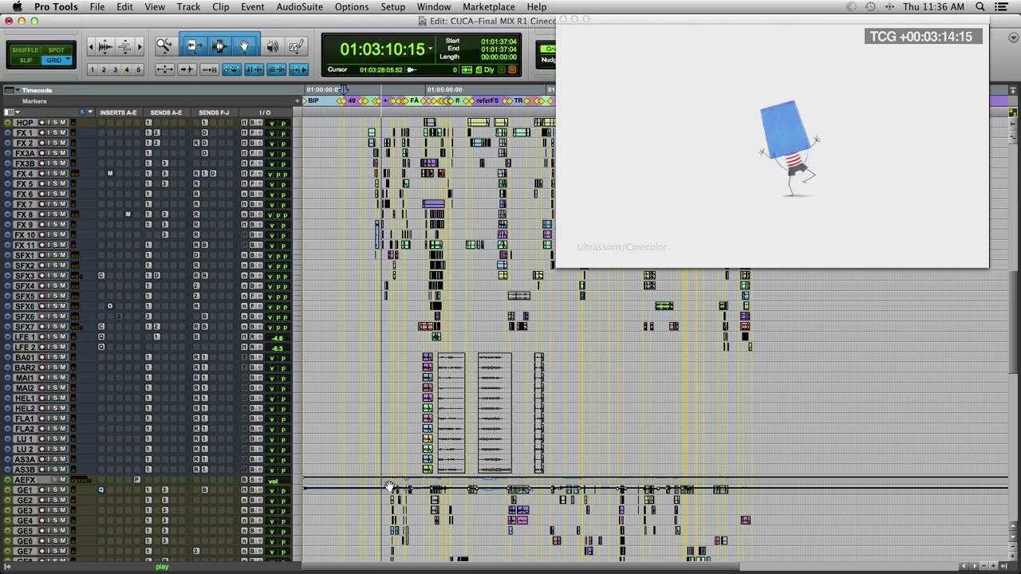
scroll(389, 487, "down", 5)
scroll(389, 487, "down", 5)
scroll(388, 487, "down", 5)
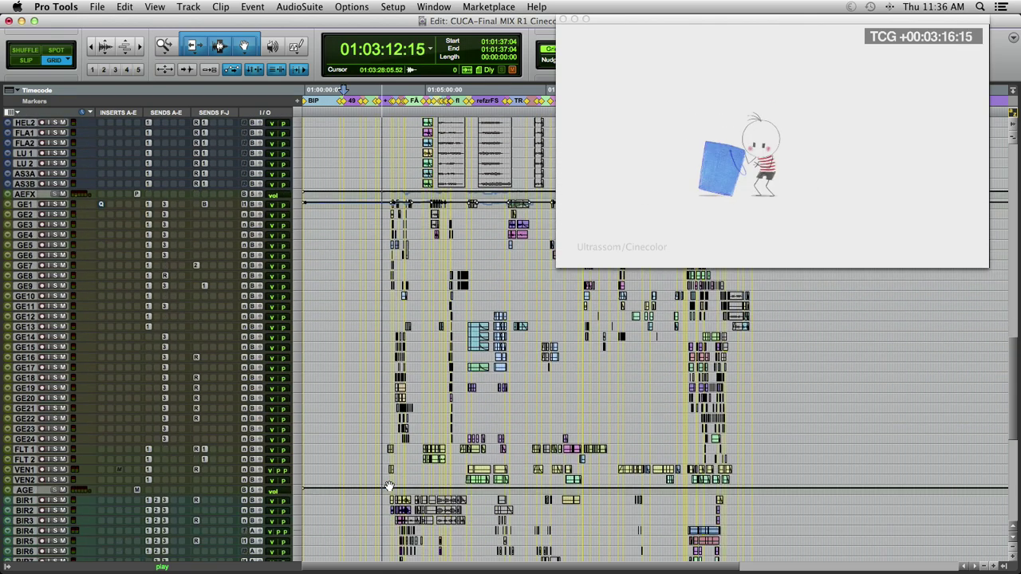
scroll(389, 487, "down", 5)
scroll(388, 487, "down", 5)
scroll(389, 487, "down", 4)
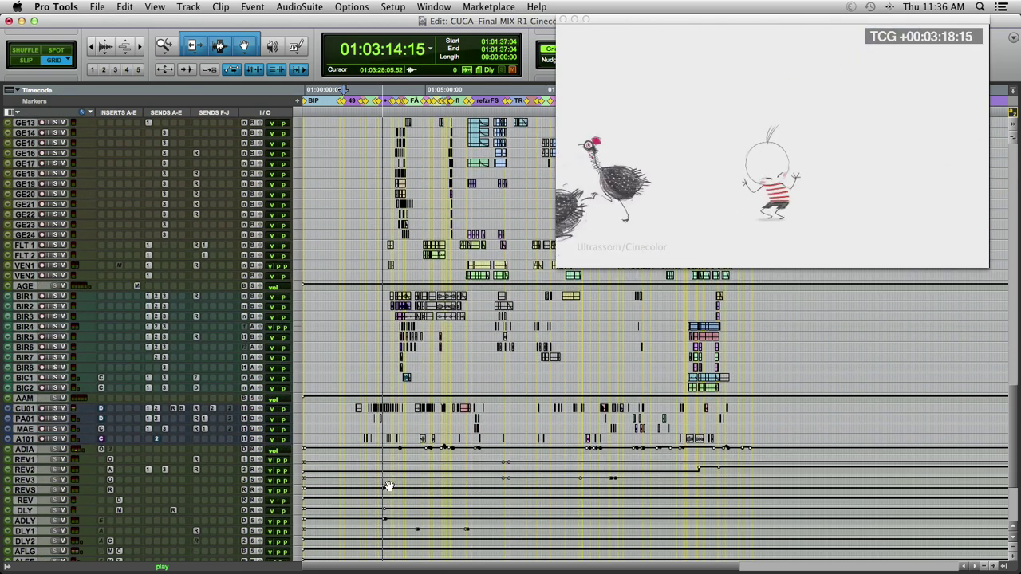
scroll(388, 487, "down", 3)
scroll(389, 487, "down", 2)
scroll(388, 487, "up", 5)
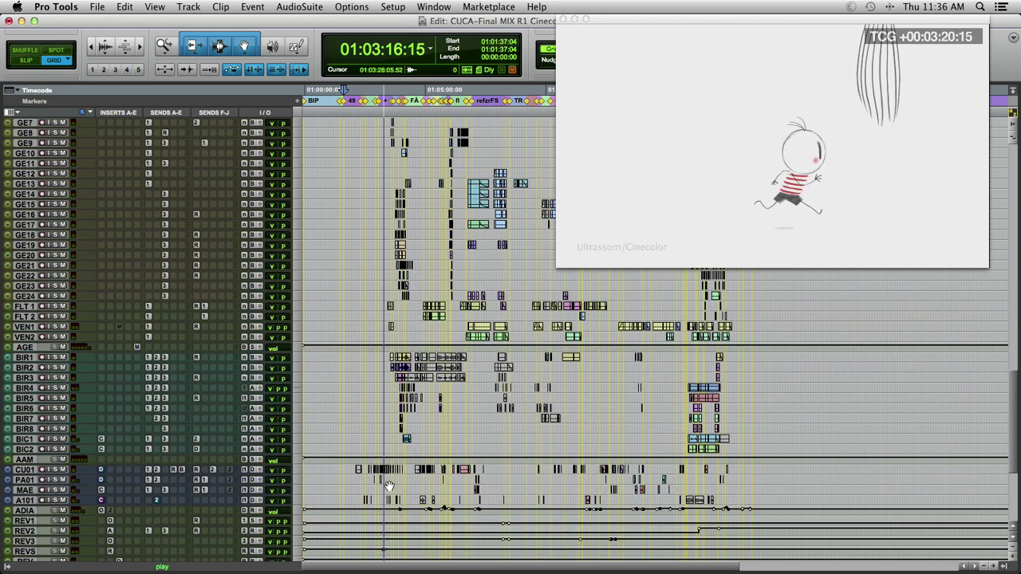
scroll(388, 487, "up", 5)
scroll(388, 487, "up", 5)
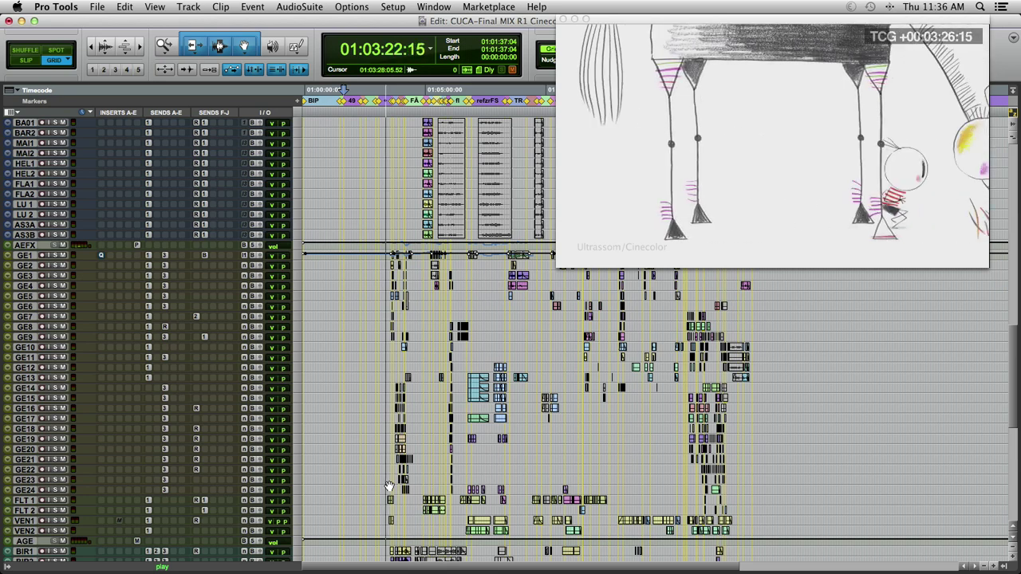
scroll(388, 487, "up", 5)
scroll(388, 488, "up", 5)
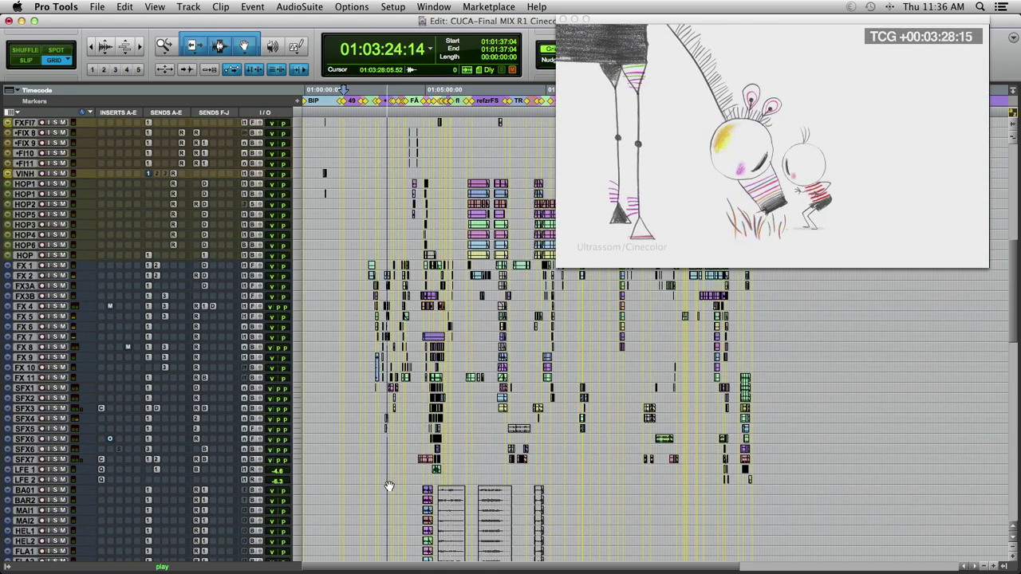
scroll(388, 488, "up", 5)
scroll(389, 487, "up", 5)
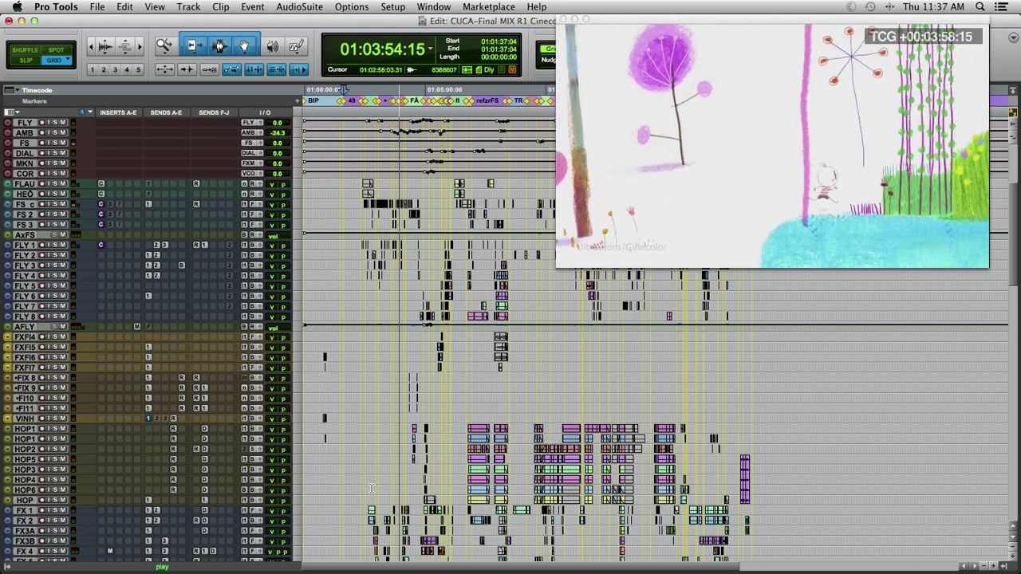
scroll(510, 359, "down", 5)
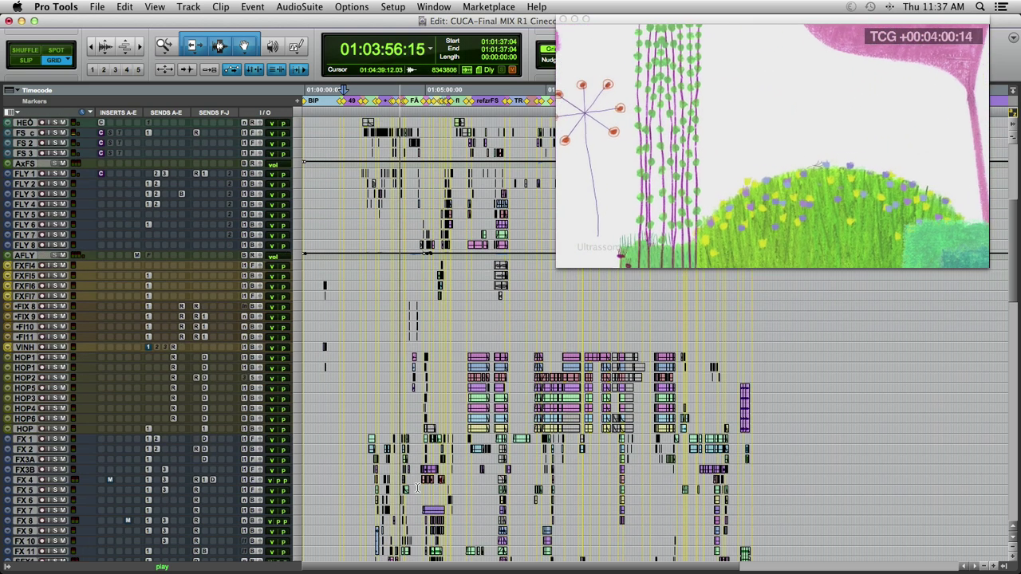
scroll(510, 359, "down", 3)
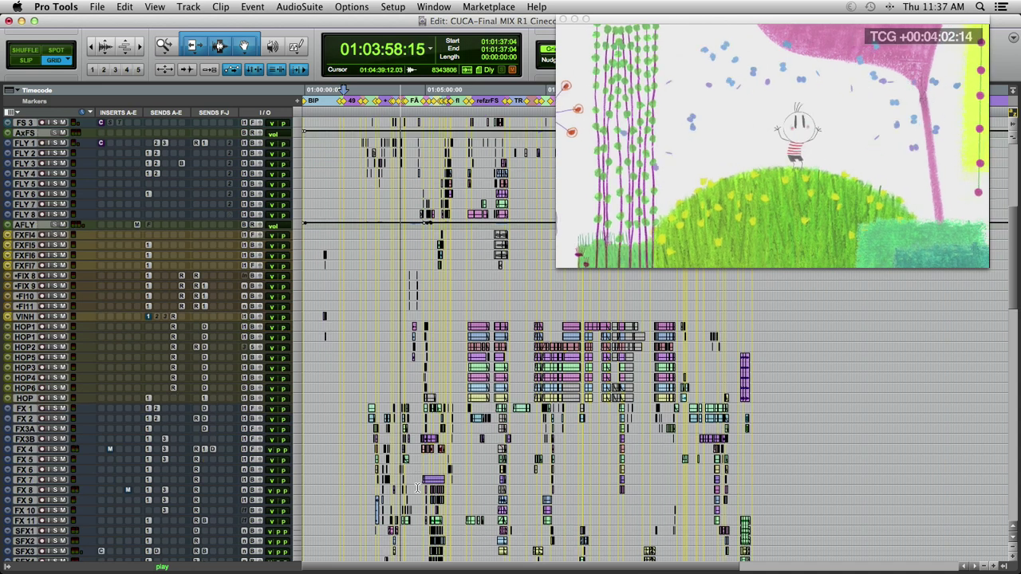